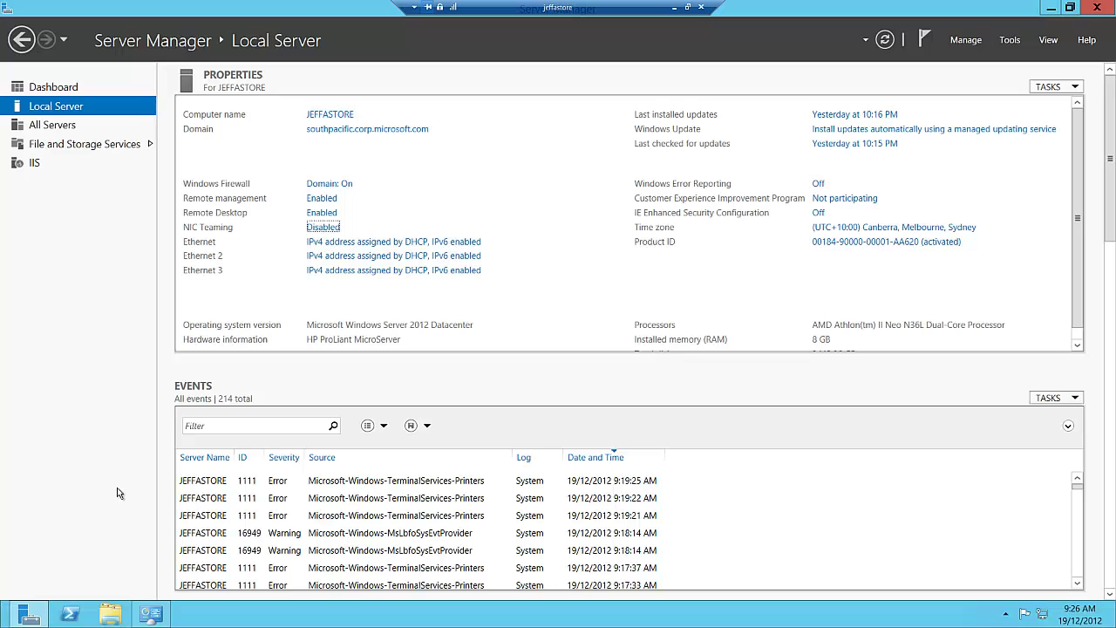
Check the Ethernet adapters in Network Connections, and start a new NIC team named "Intel Team".
click(166, 620)
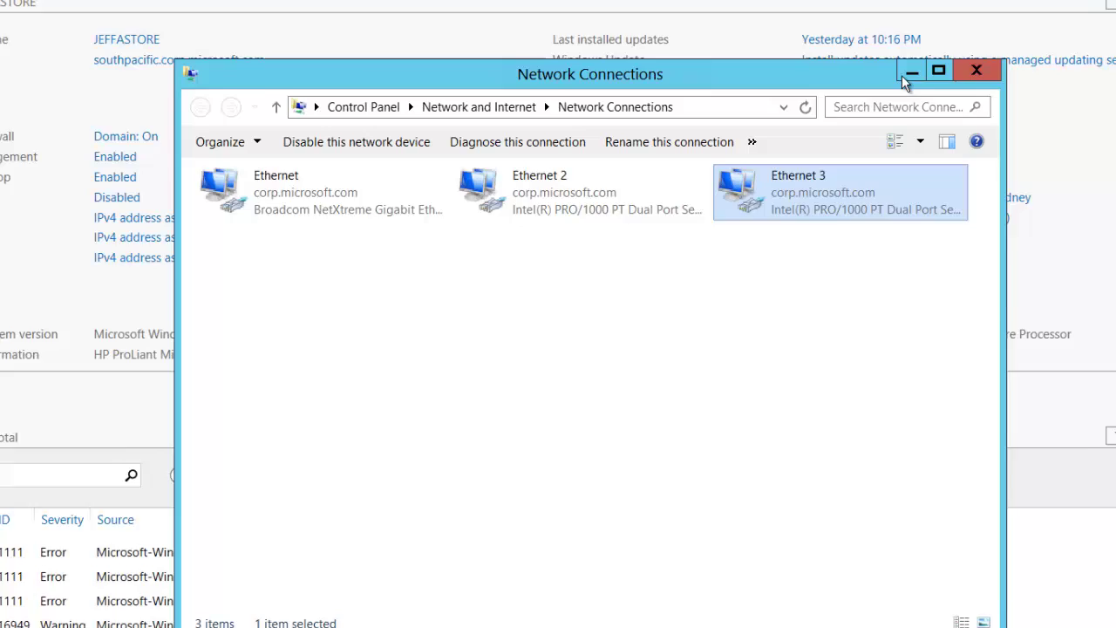
click(890, 138)
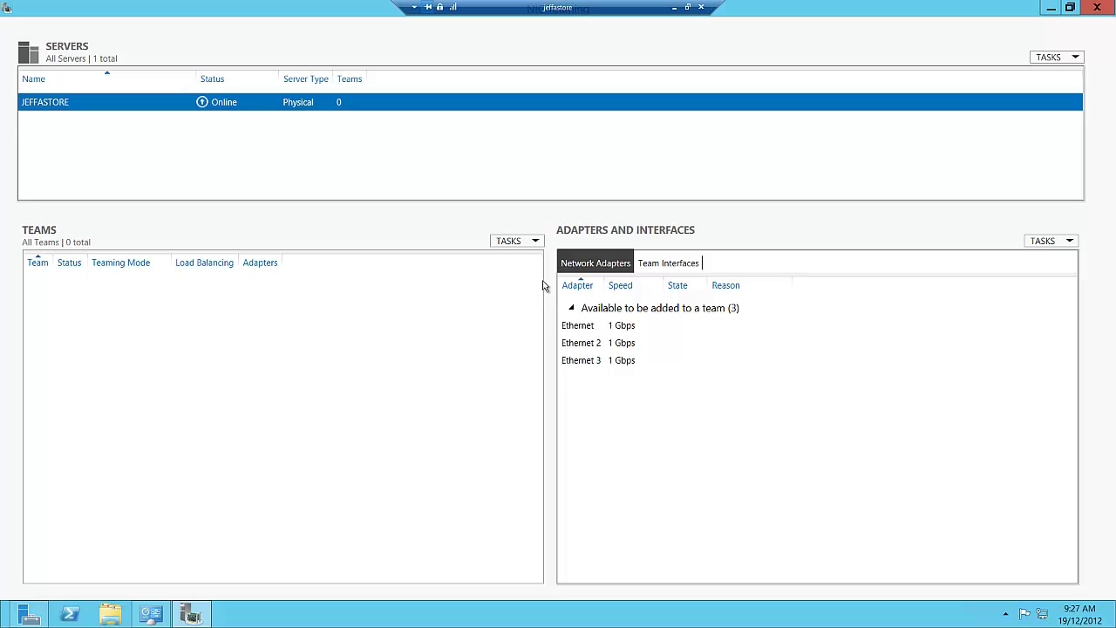
click(536, 242)
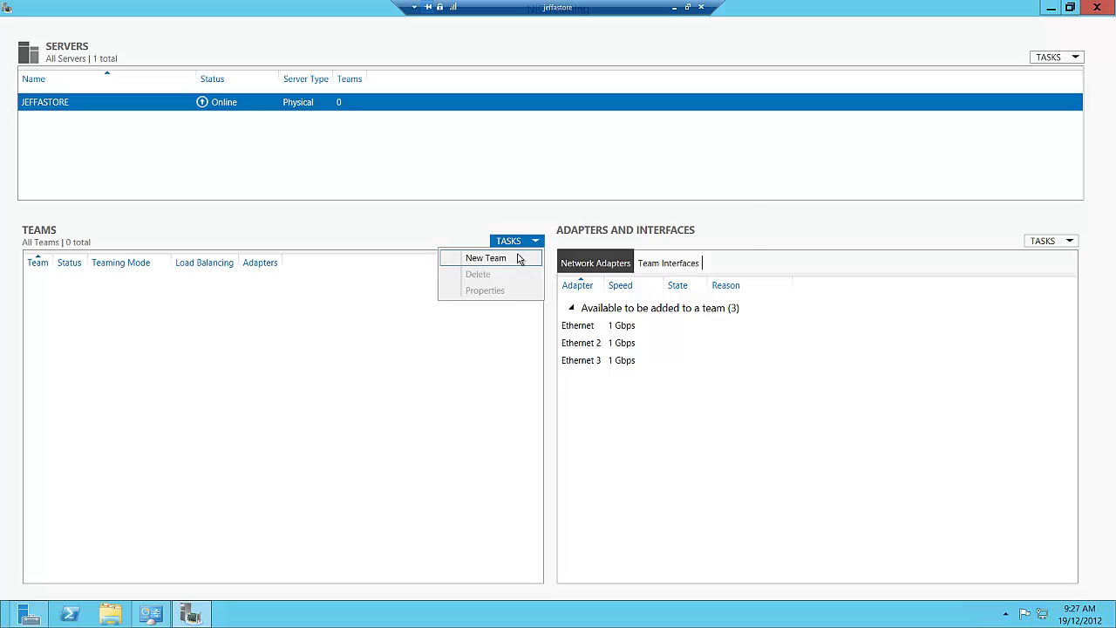
click(518, 256)
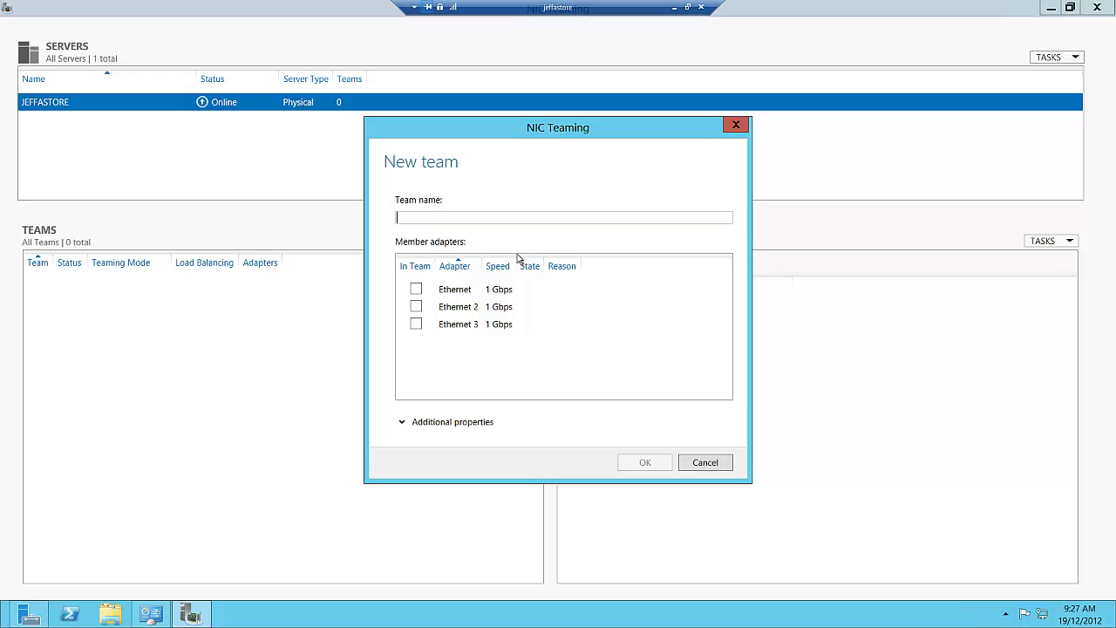
text(Intel Team)
Check in Network Connections which adapters are Intel, and include Ethernet 2 and Ethernet 3 as members of the new team.
click(150, 614)
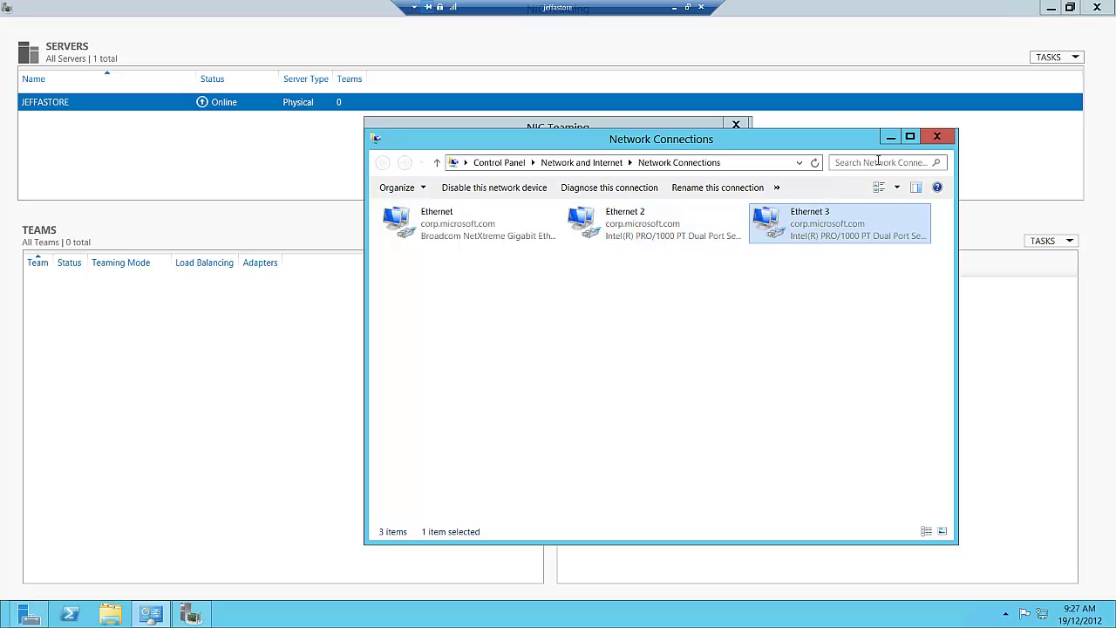
click(890, 137)
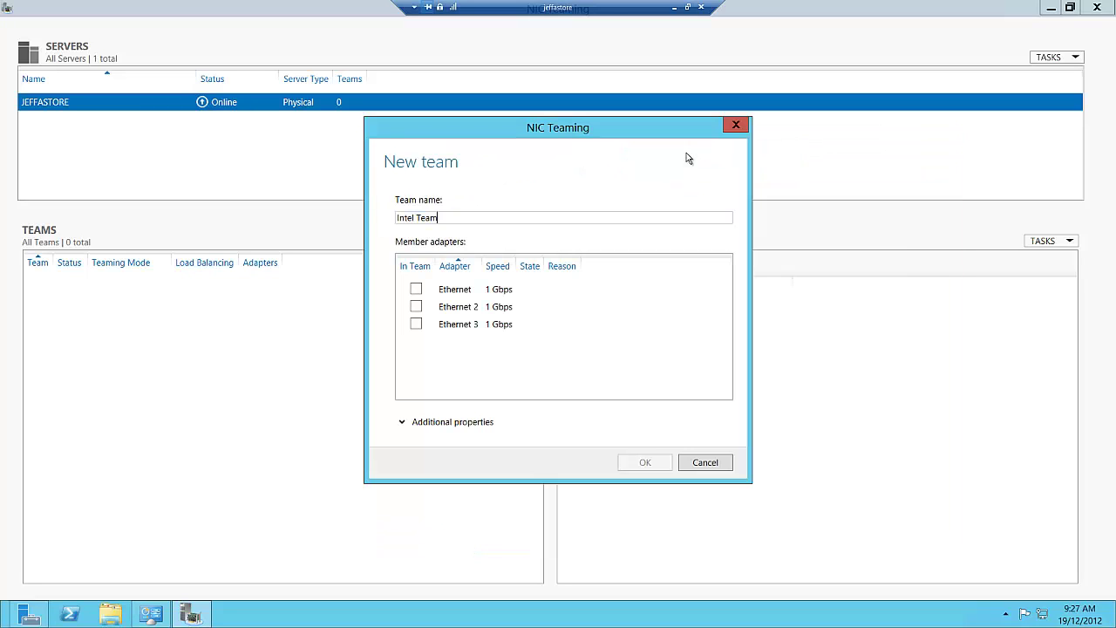
click(416, 306)
click(416, 325)
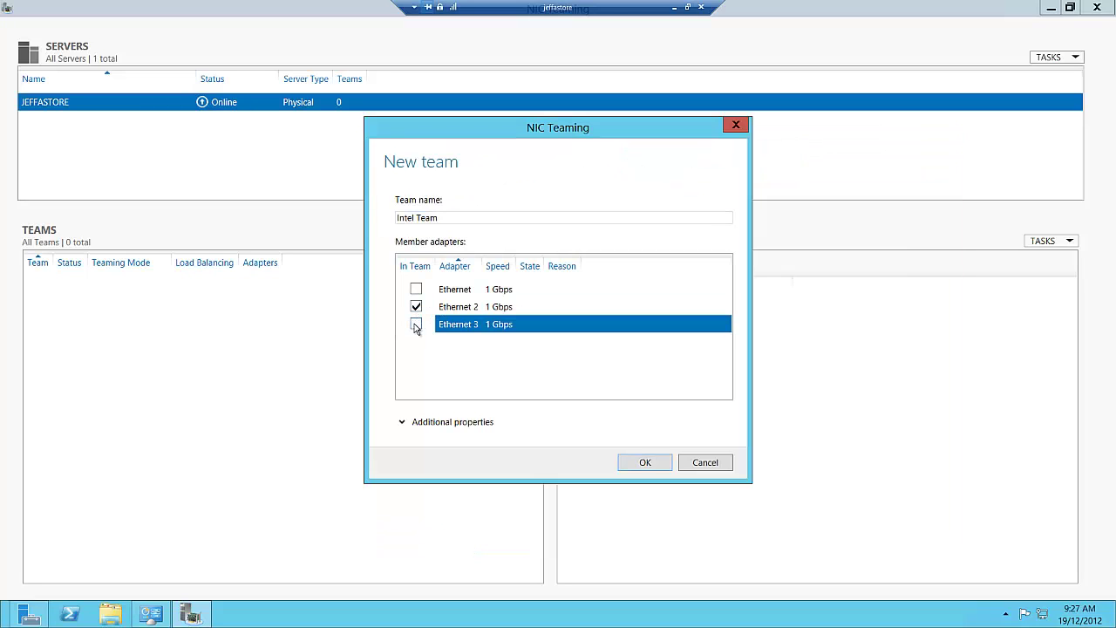
Review the additional properties, keep Switch Independent, Address Hash and None (all adapters Active), and create the team.
click(402, 422)
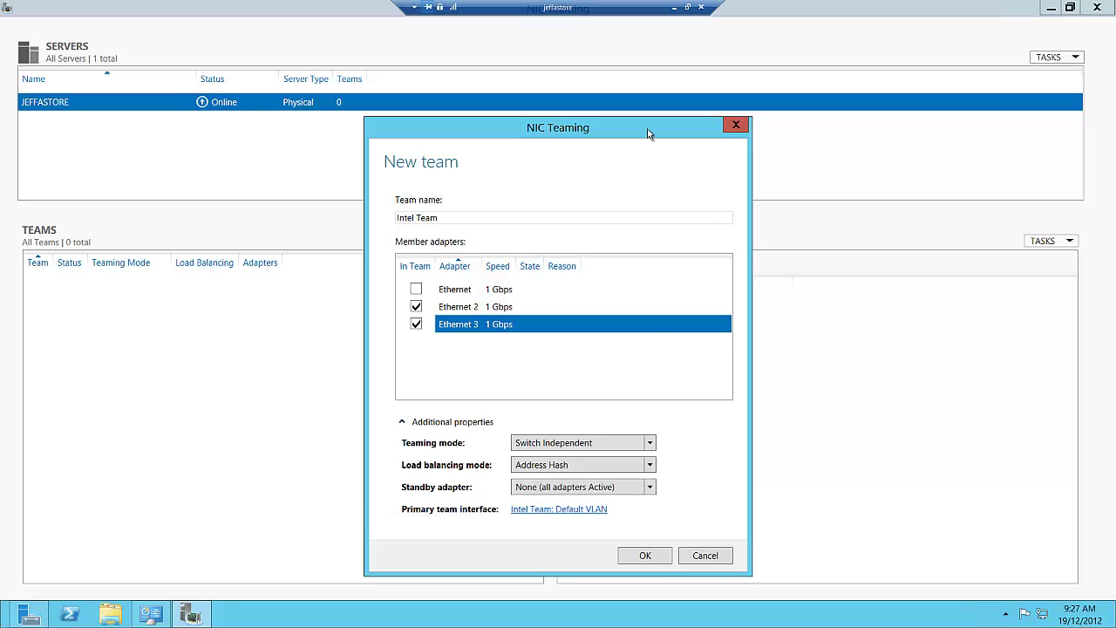
drag(647, 128, 627, 80)
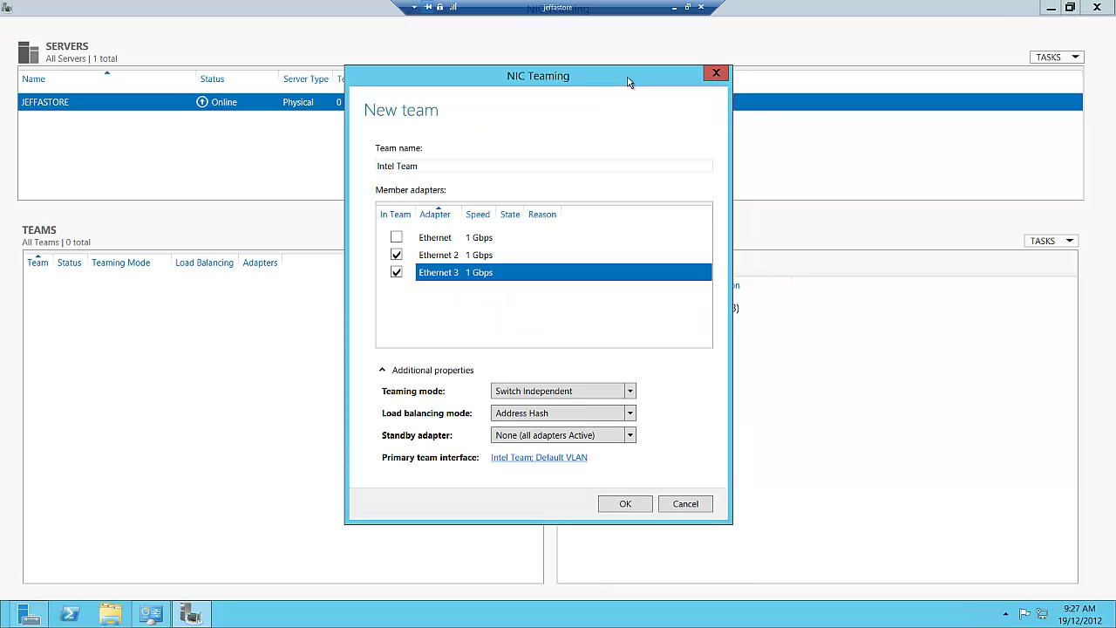
click(632, 391)
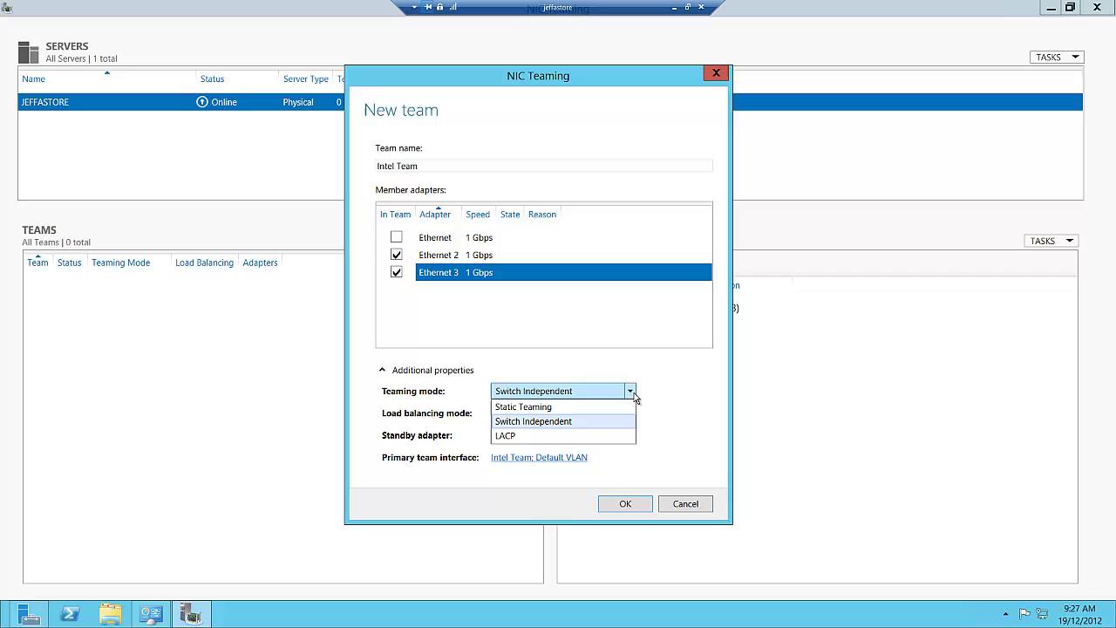
click(634, 393)
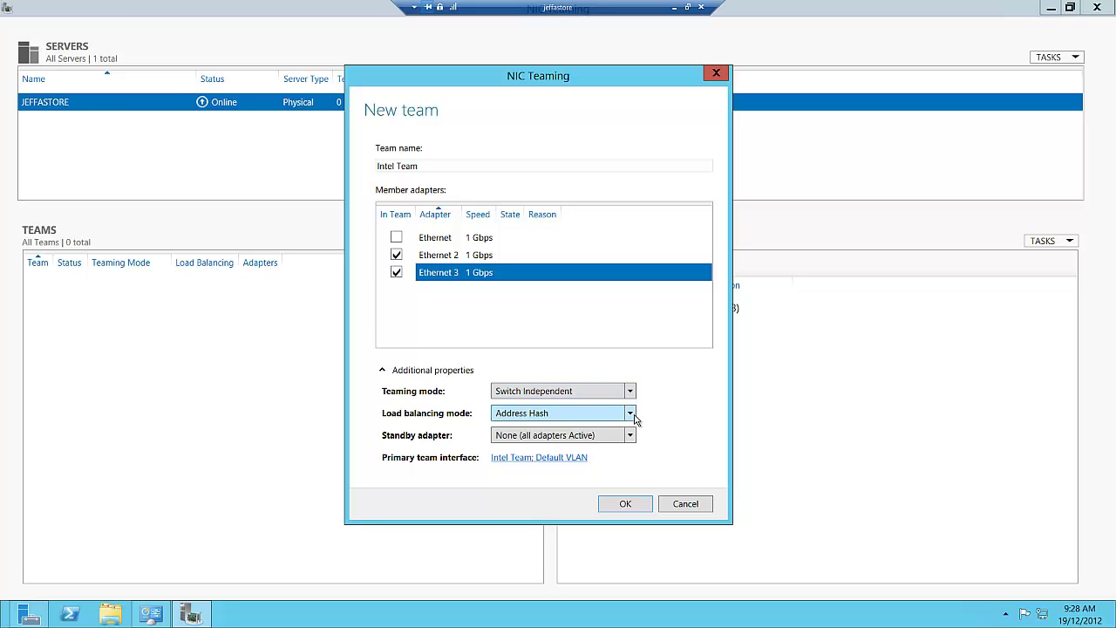
click(630, 414)
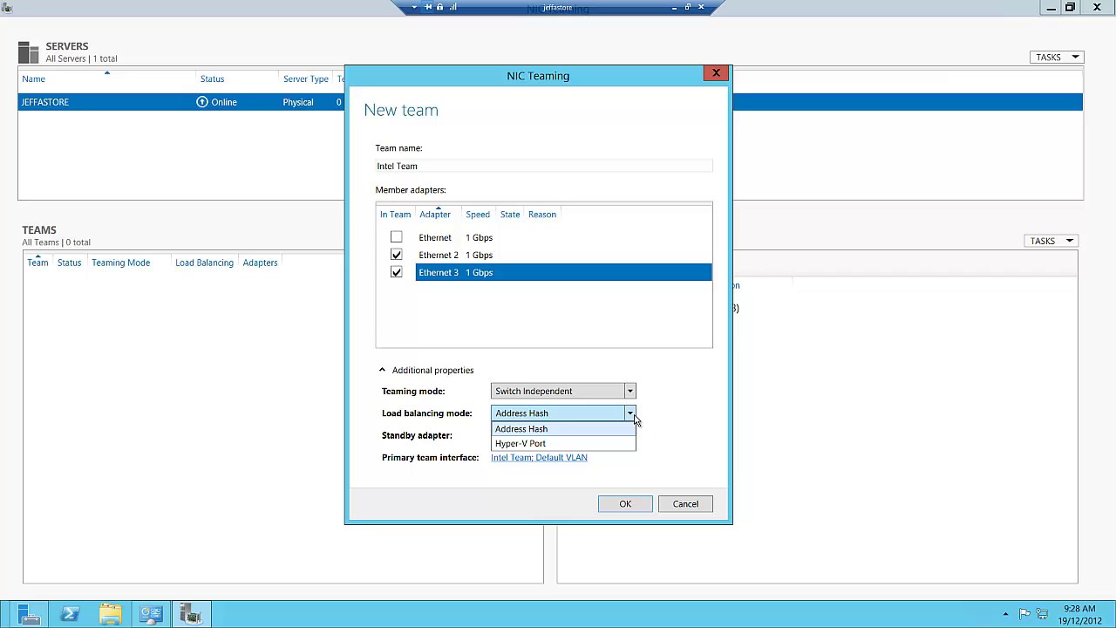
click(634, 416)
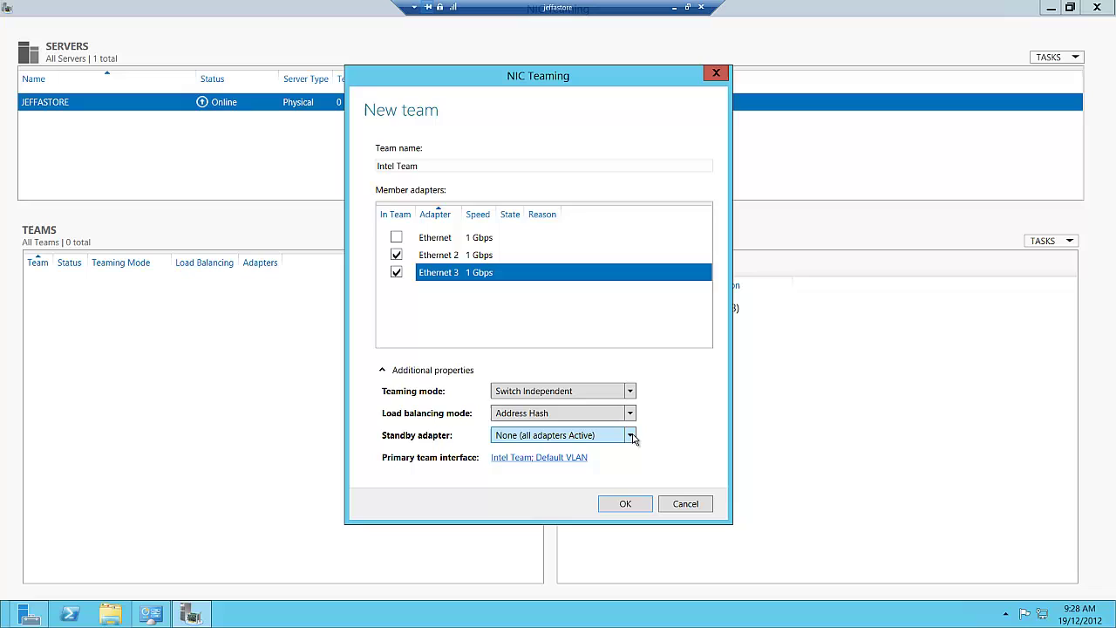
click(634, 439)
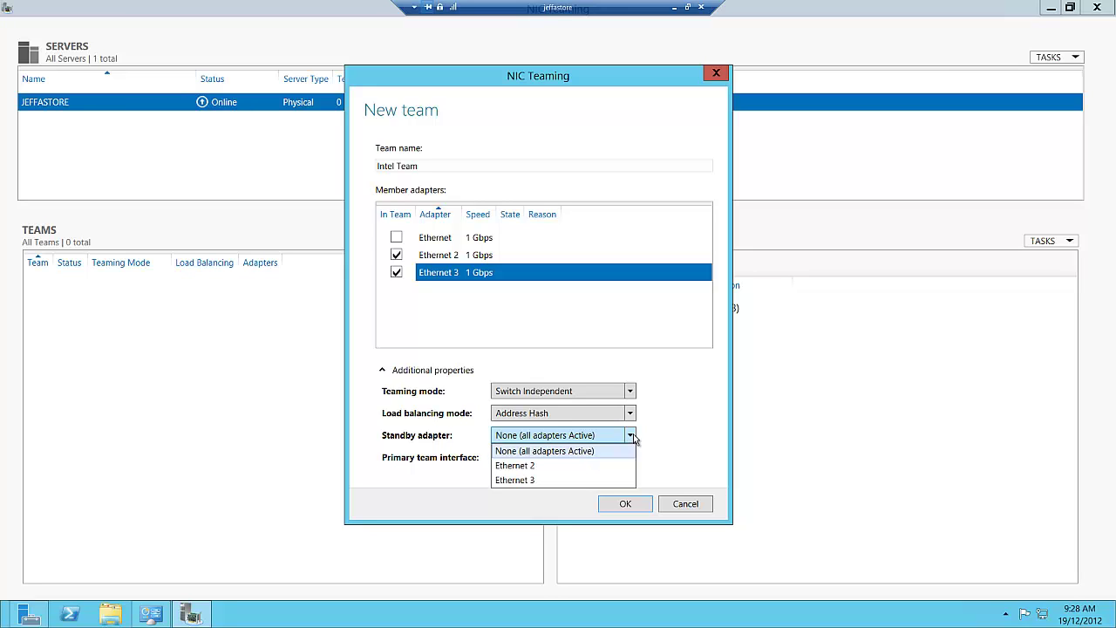
click(634, 438)
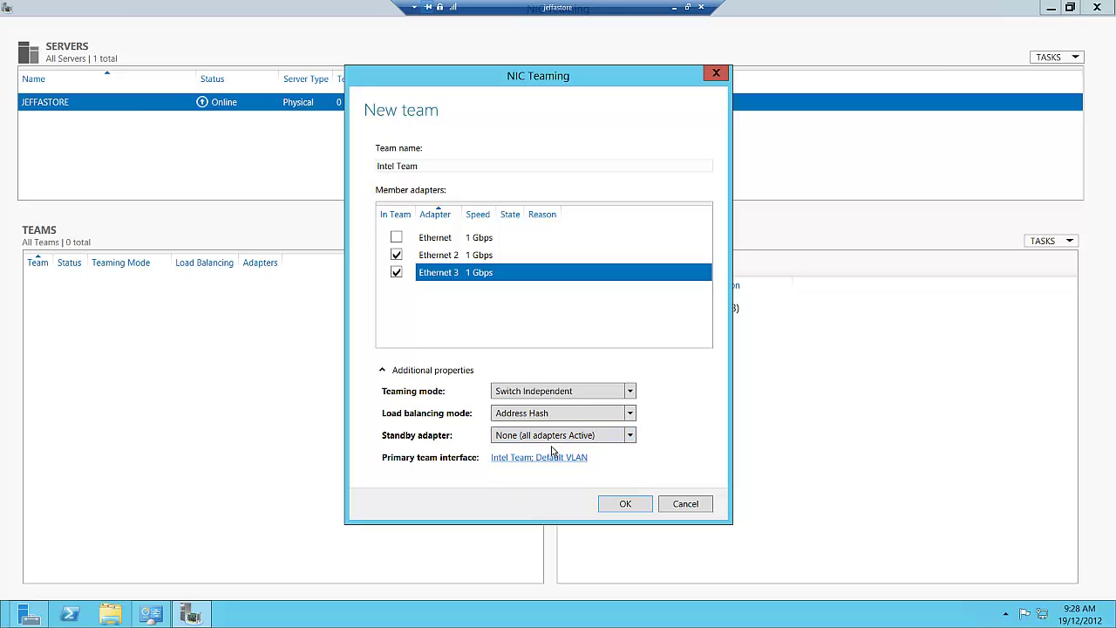
click(625, 504)
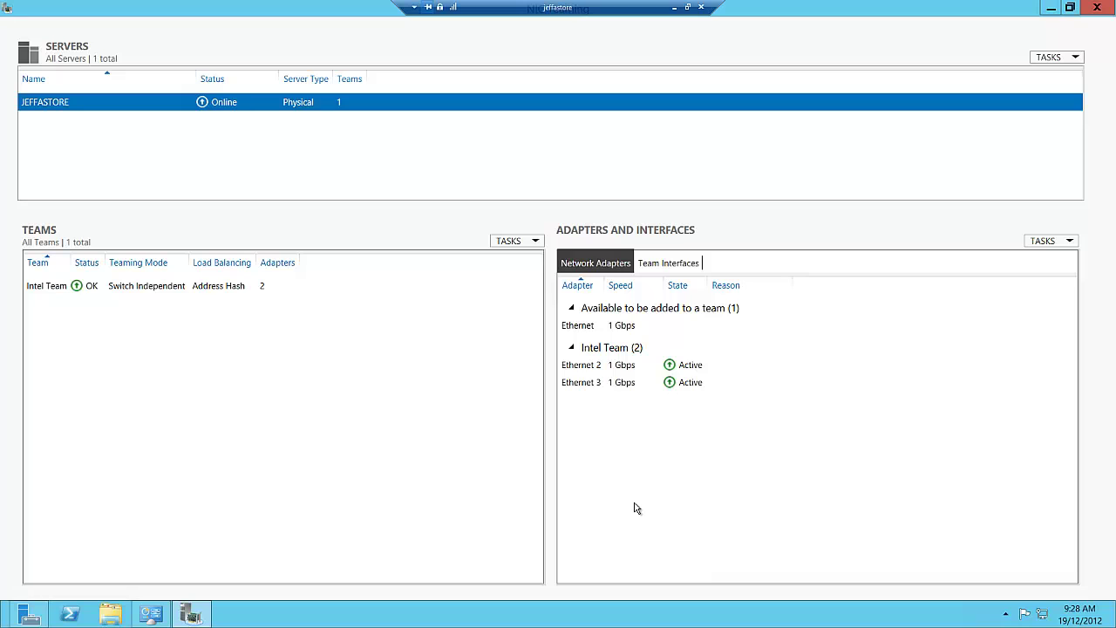
Select Intel Team in the teams list and look for its new adapter in Network Connections.
click(87, 291)
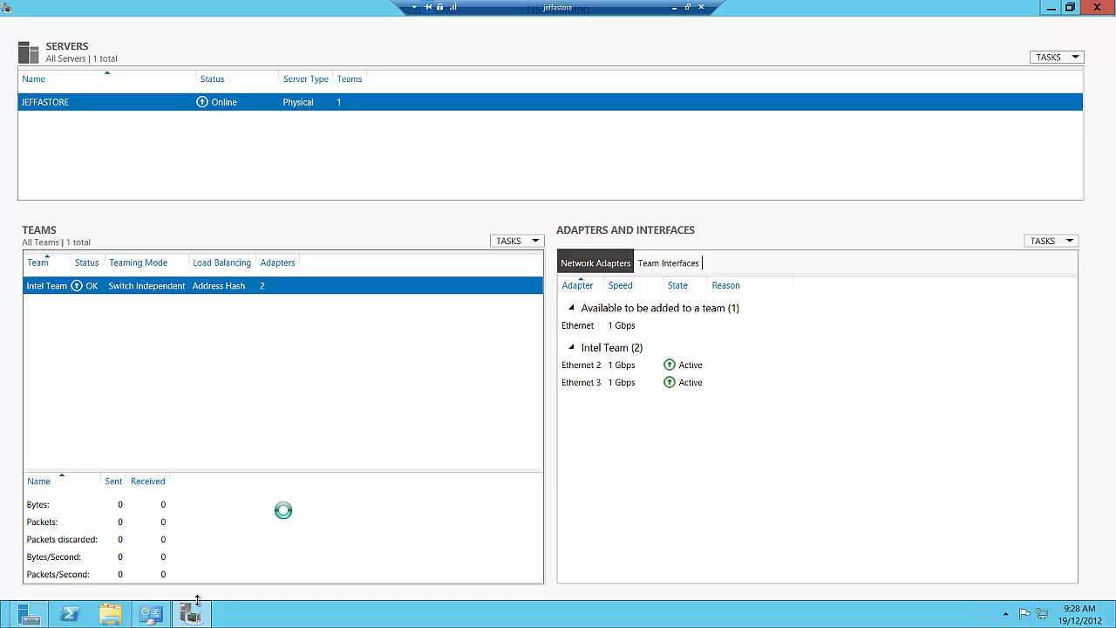
click(153, 614)
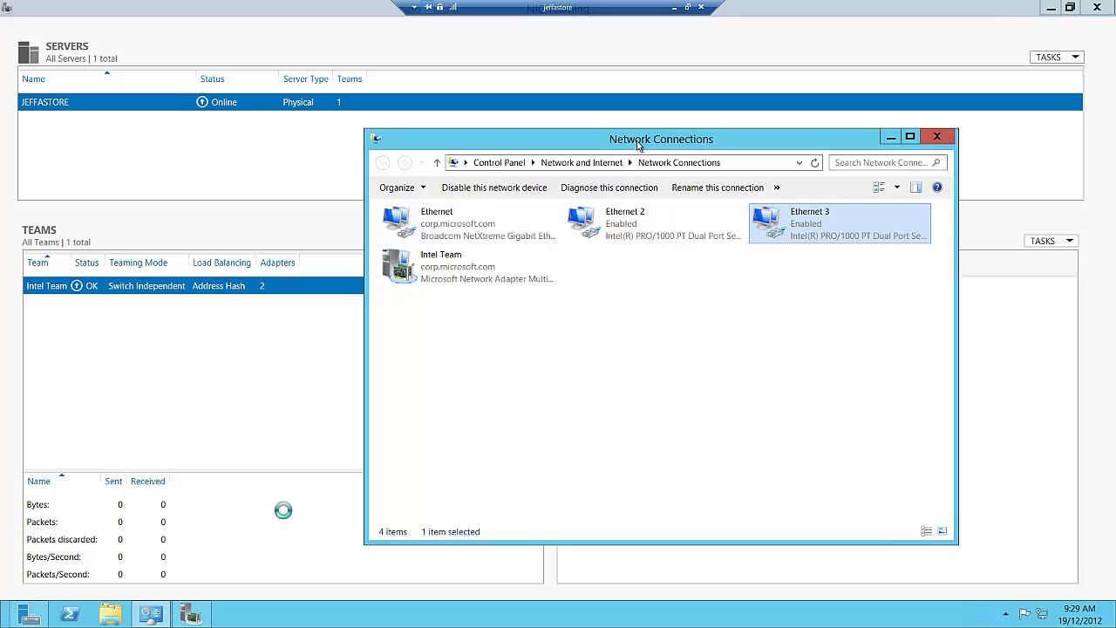
drag(643, 144, 697, 136)
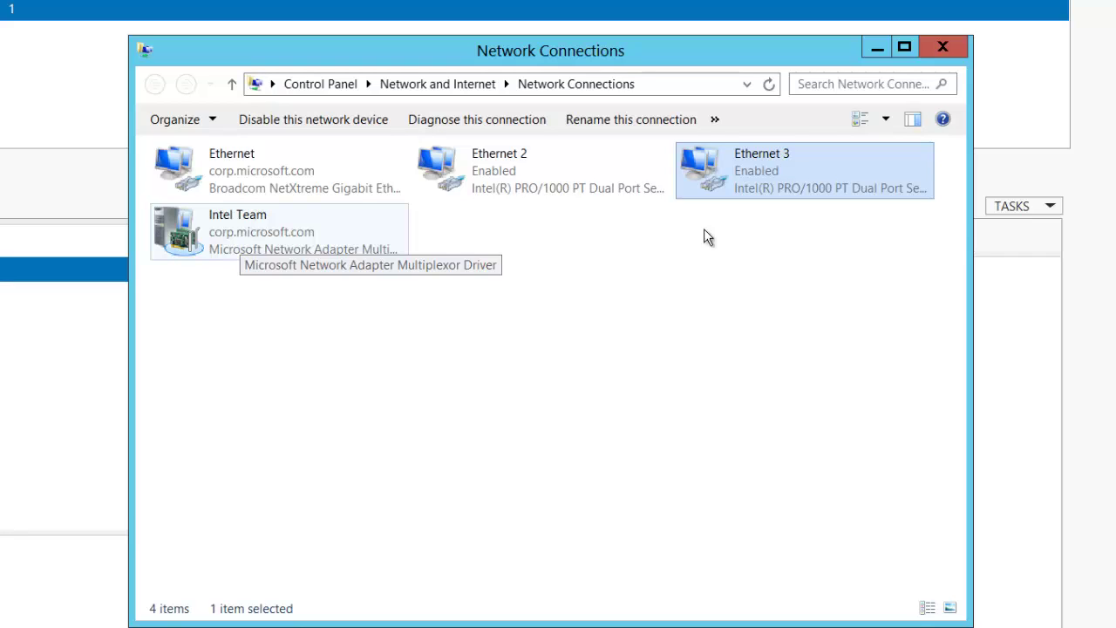
Examine which protocols Ethernet 2 uses in its properties, including the Microsoft Network Adapter Multiplexor Protocol, and cancel the dialog.
click(510, 171)
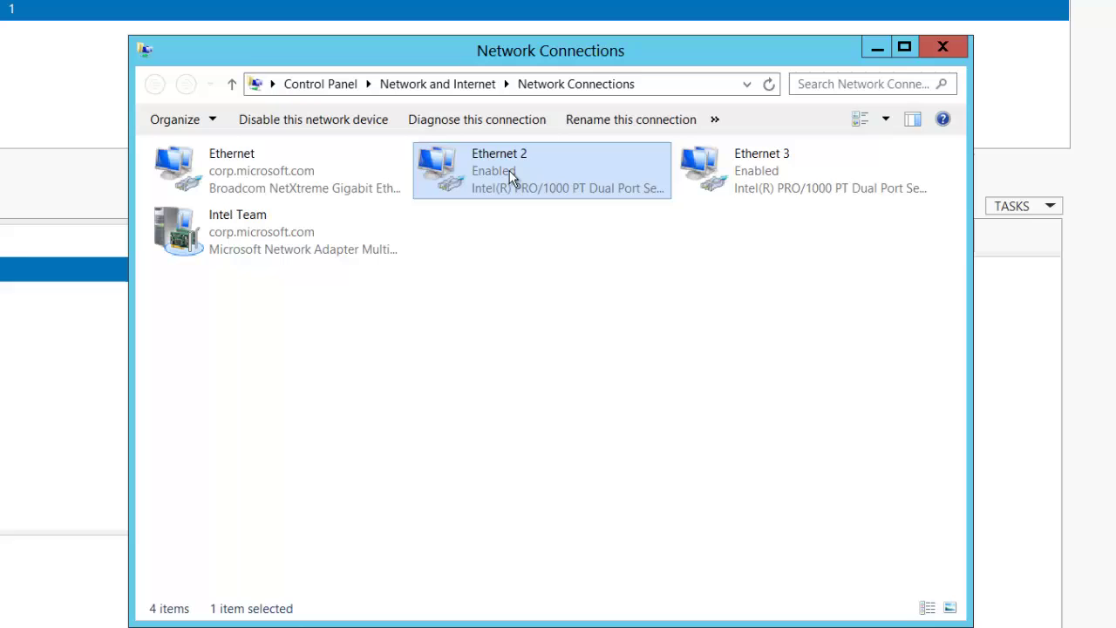
right_click(510, 170)
click(531, 341)
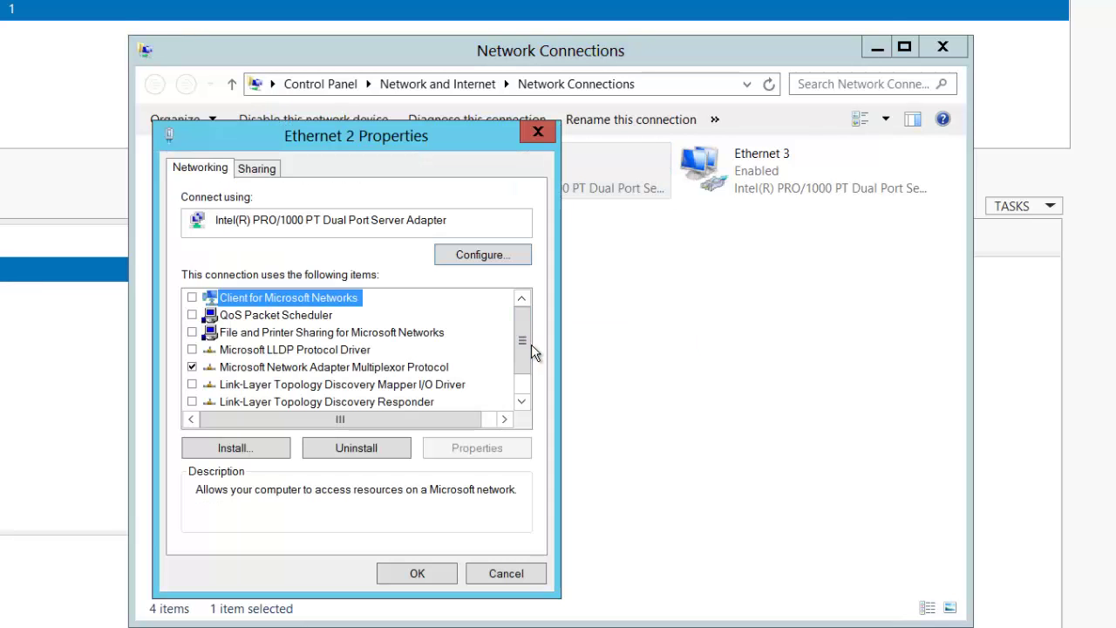
drag(530, 355, 524, 386)
click(397, 402)
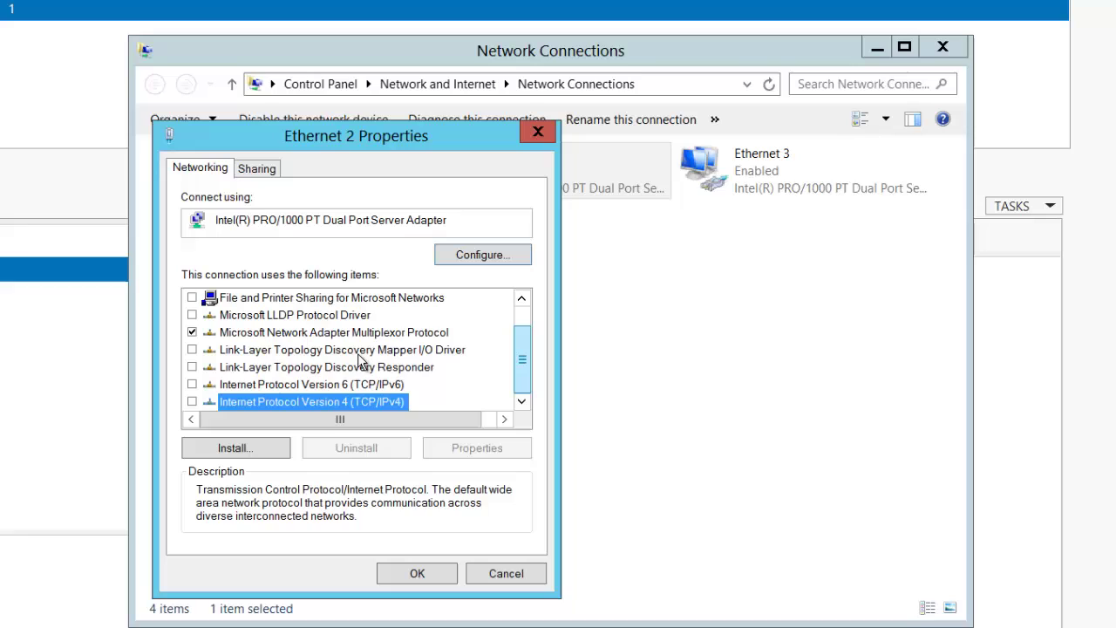
click(270, 335)
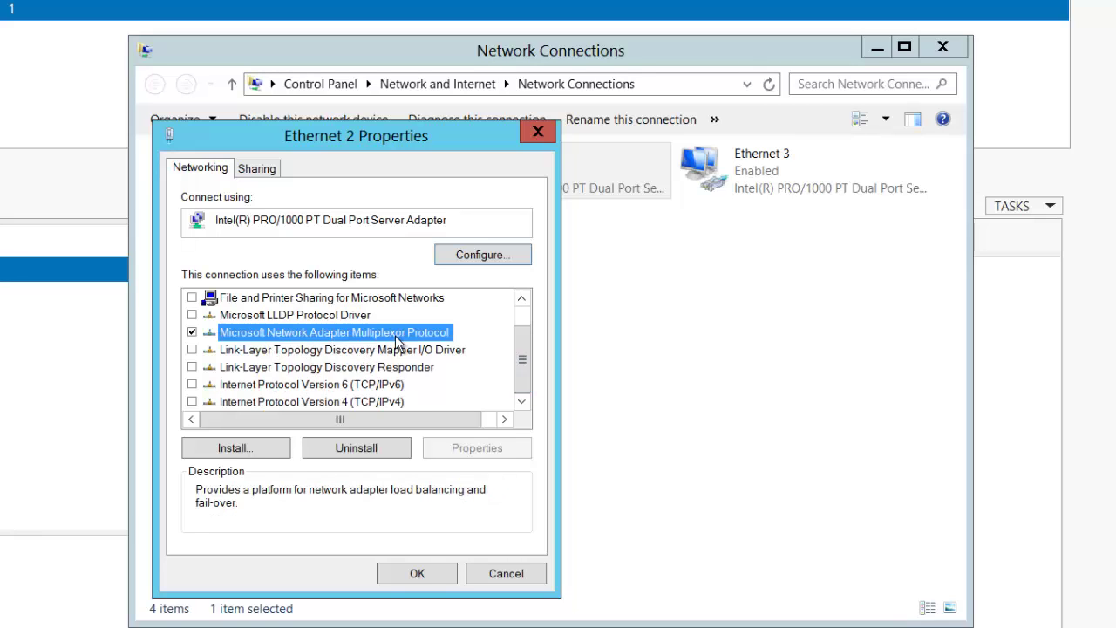
click(502, 574)
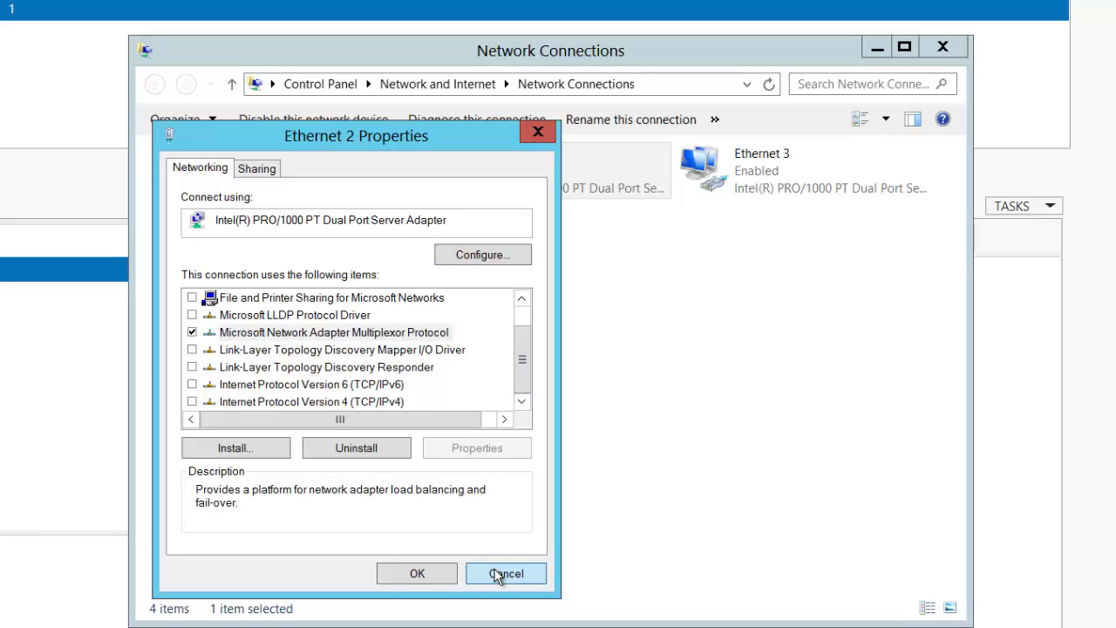
Examine which protocols the Intel Team adapter uses in its properties, close them and return to the NIC Teaming window.
click(778, 170)
click(516, 169)
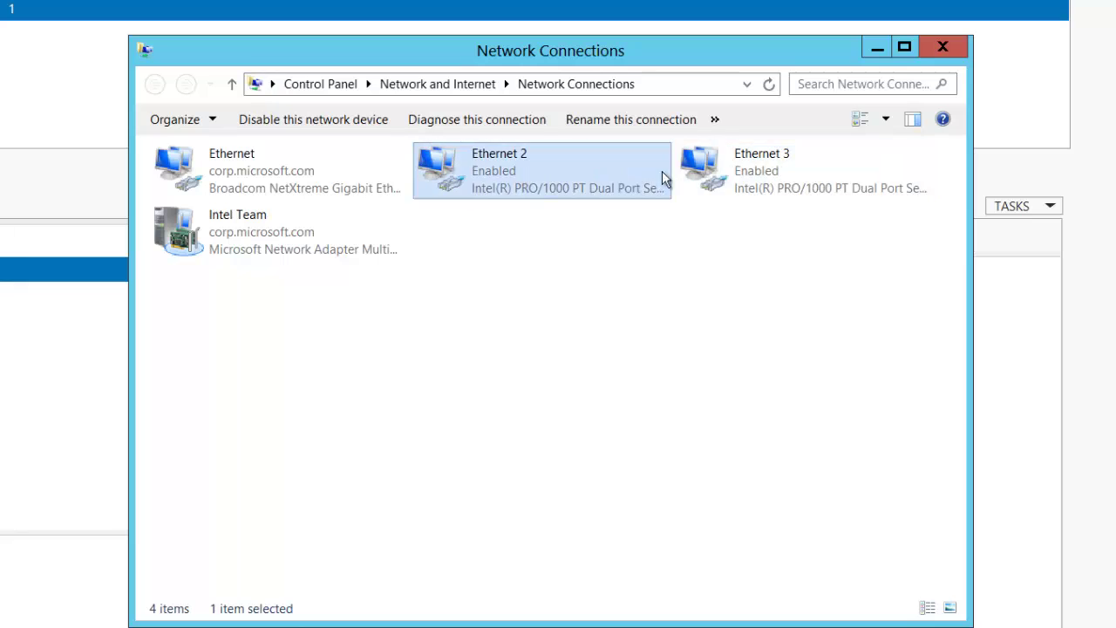
click(726, 172)
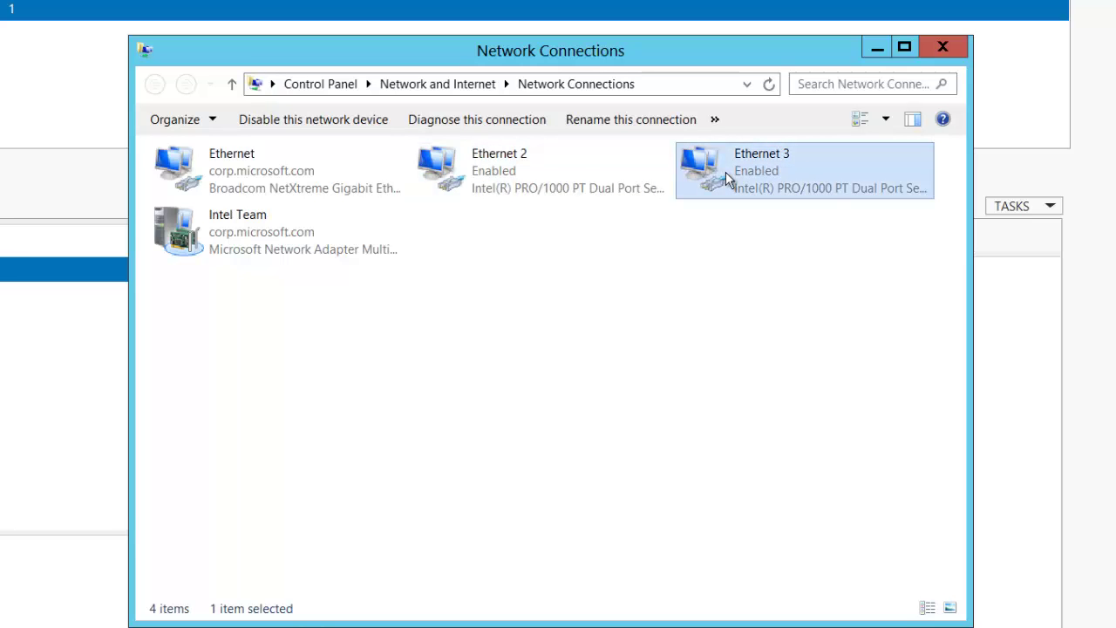
click(472, 174)
right_click(236, 237)
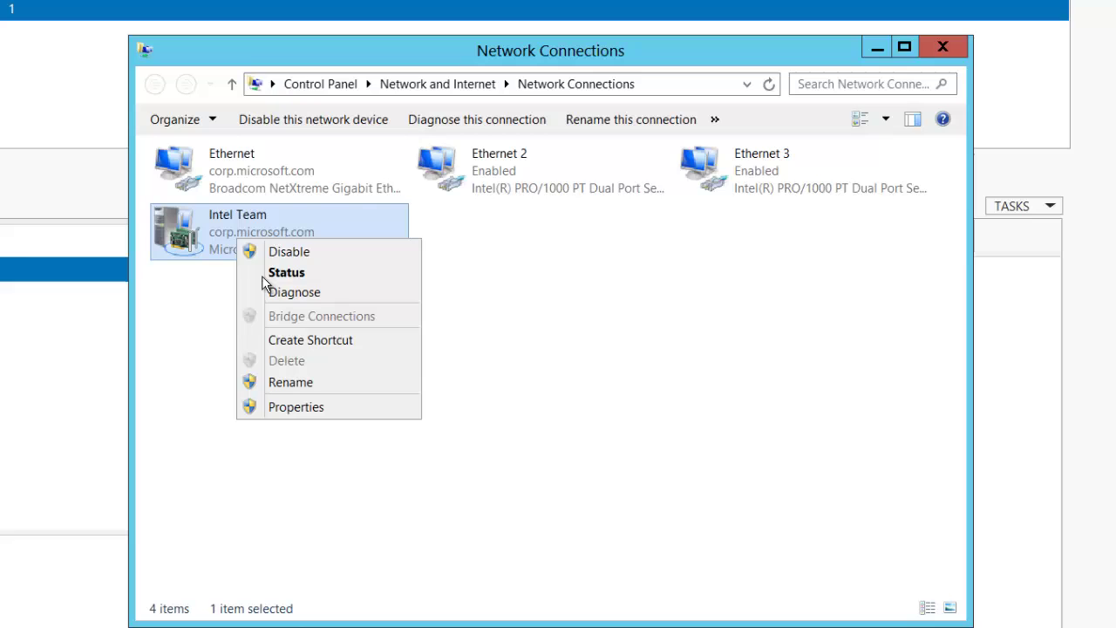
click(274, 406)
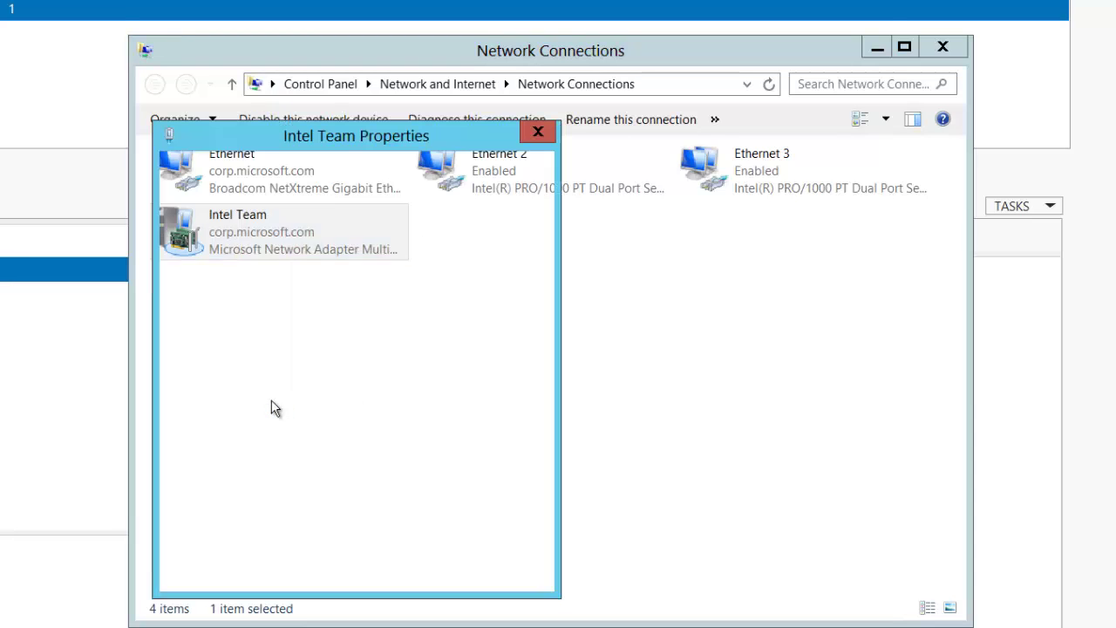
drag(525, 345, 523, 366)
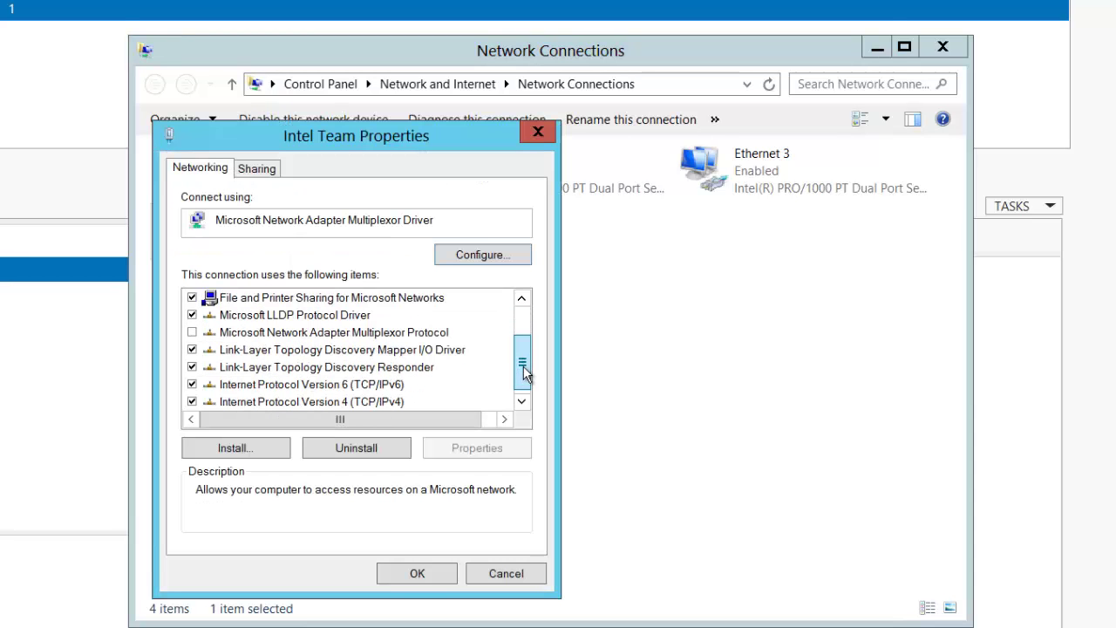
click(418, 574)
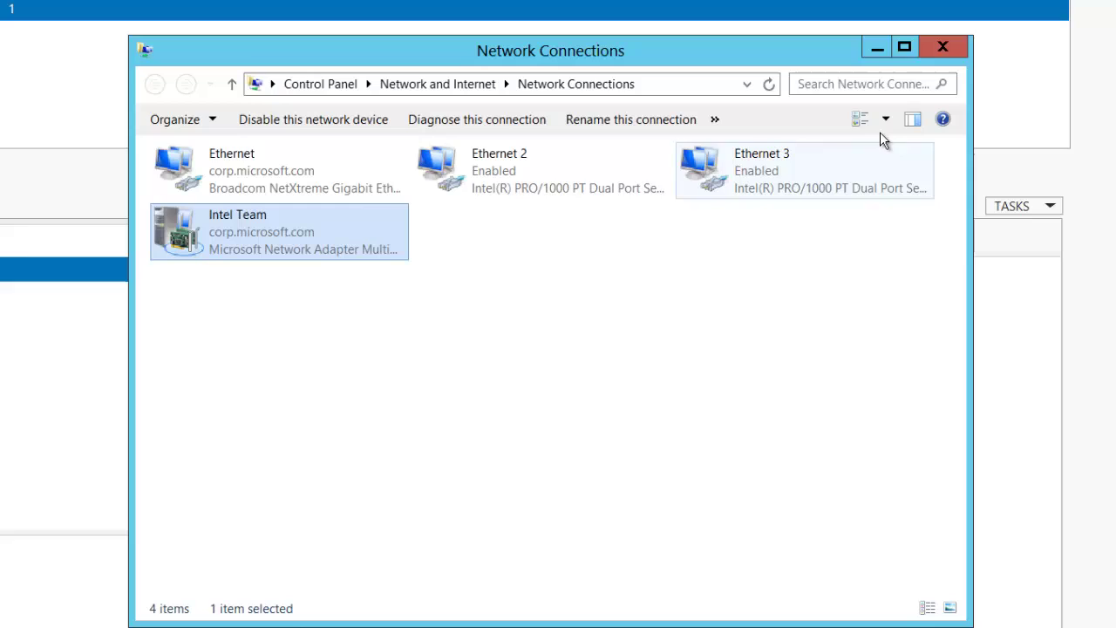
click(875, 49)
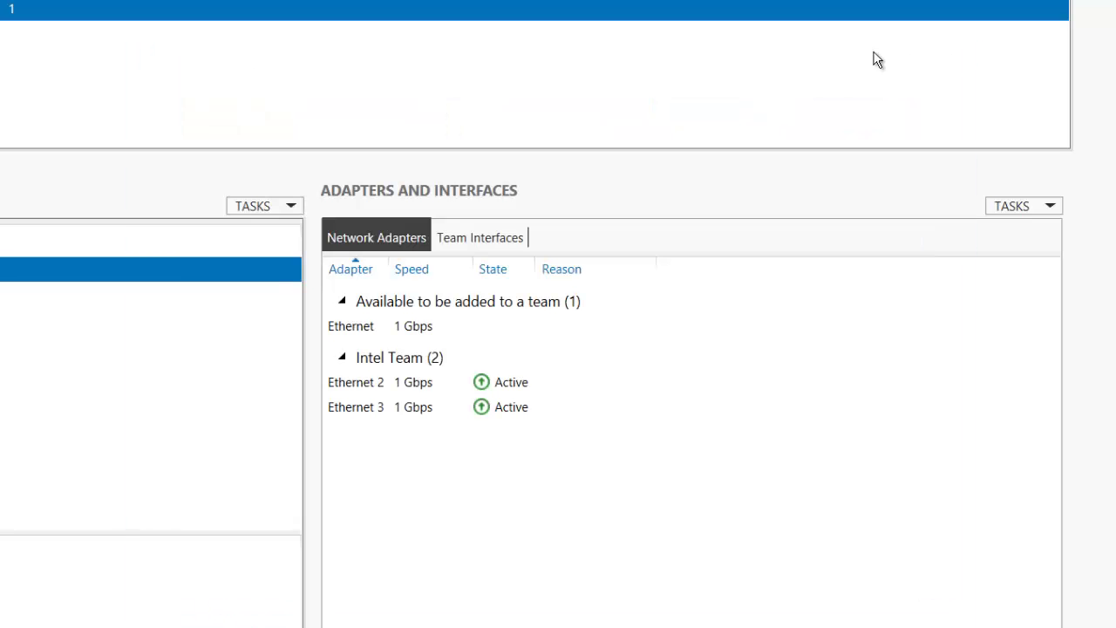